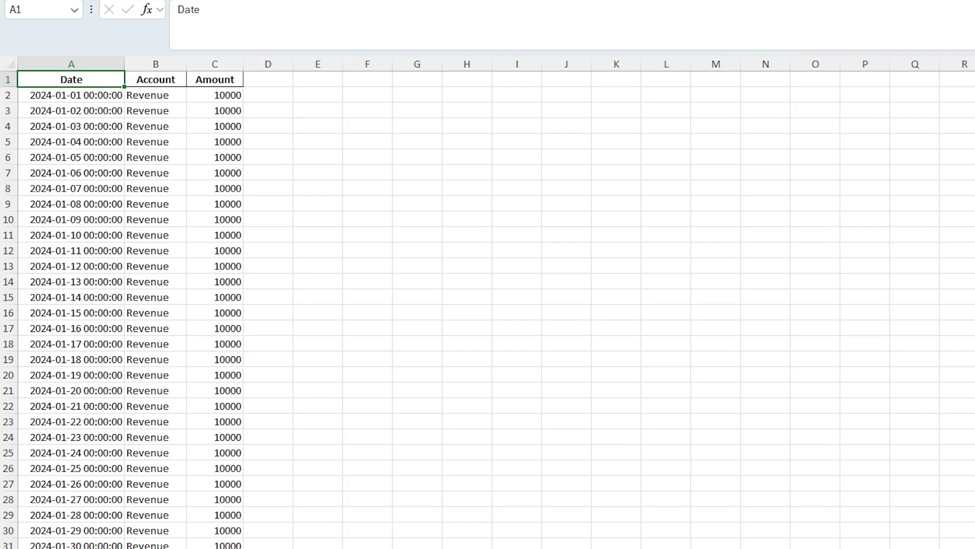
Step: Switch from the transactions sheet to the chart of accounts sheet listing account types
key("ctrl+Page_Down")
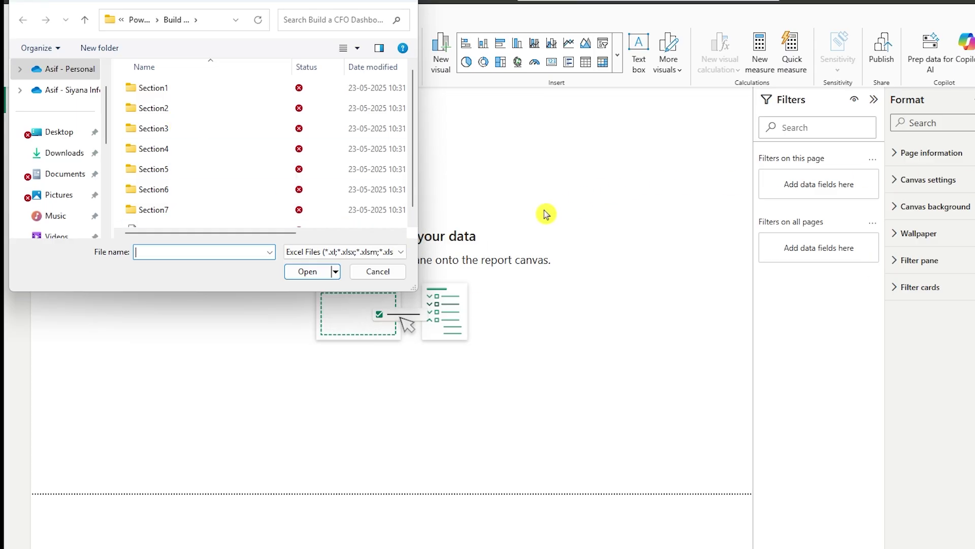
Step: Cancel loading the Excel workbook, leaving the blank report canvas
left_click(376, 273)
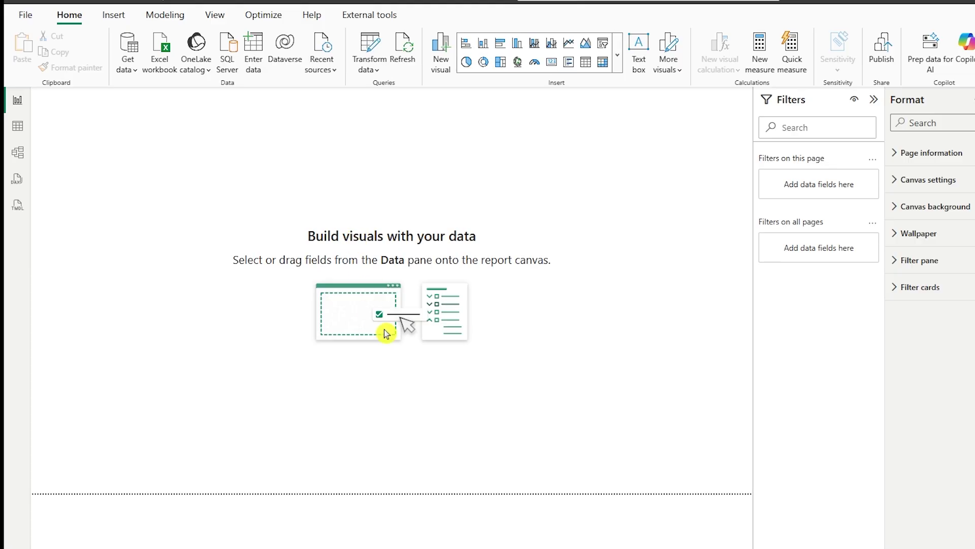
Step: Switch to Model view and close the Previous Month Net Profit formula bar
left_click(19, 161)
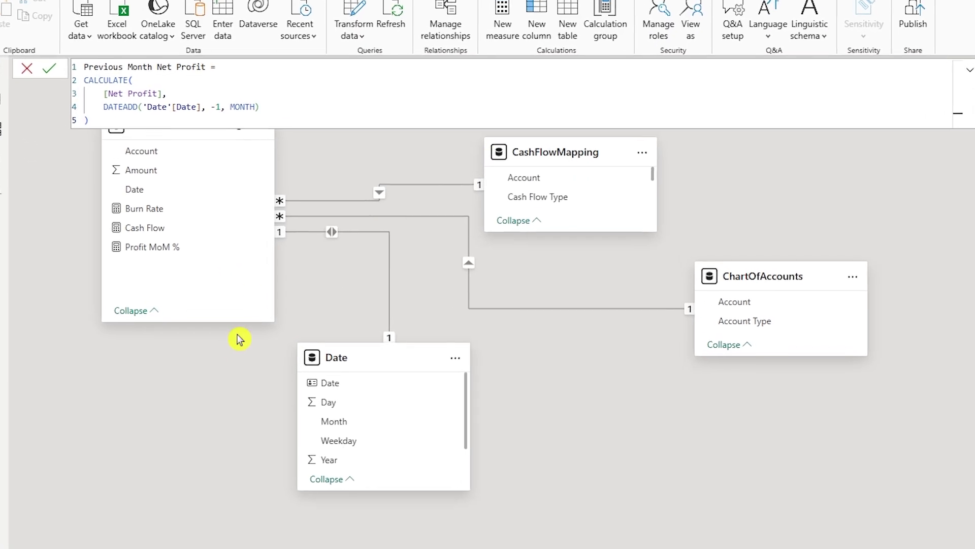
left_click(240, 339)
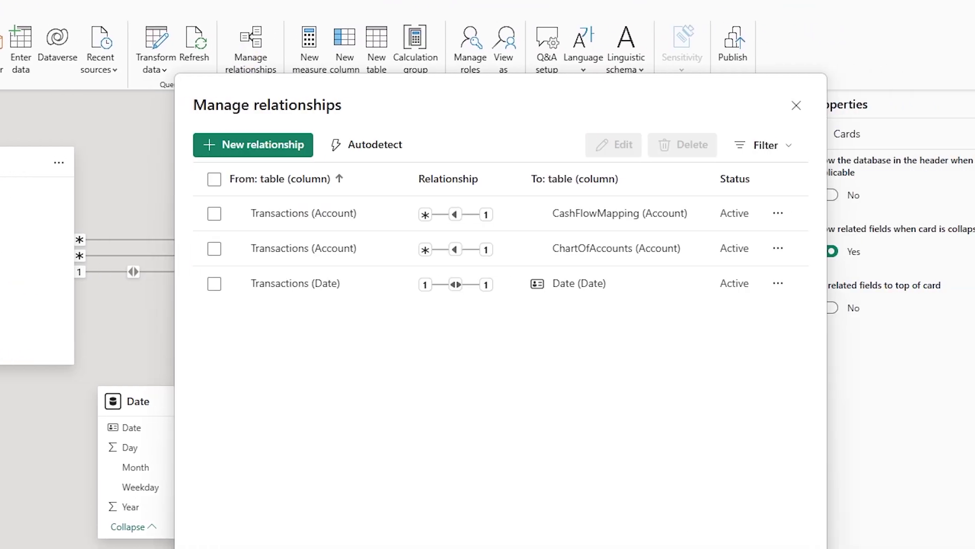
Step: Dismiss the Manage relationships dialog to return to the model diagram
key("Escape")
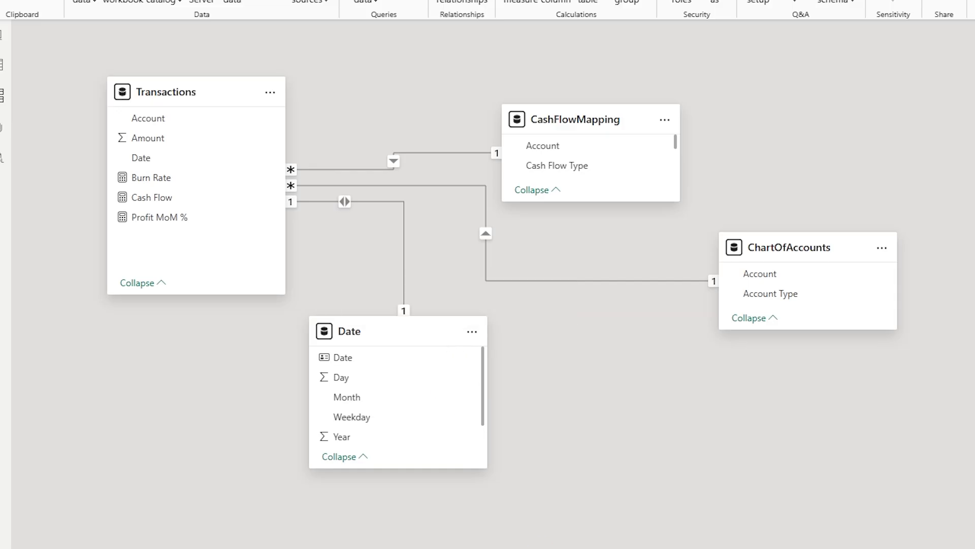
Step: Return to Report view and select the dashboard title box, then deselect it unchanged
left_click(4, 37)
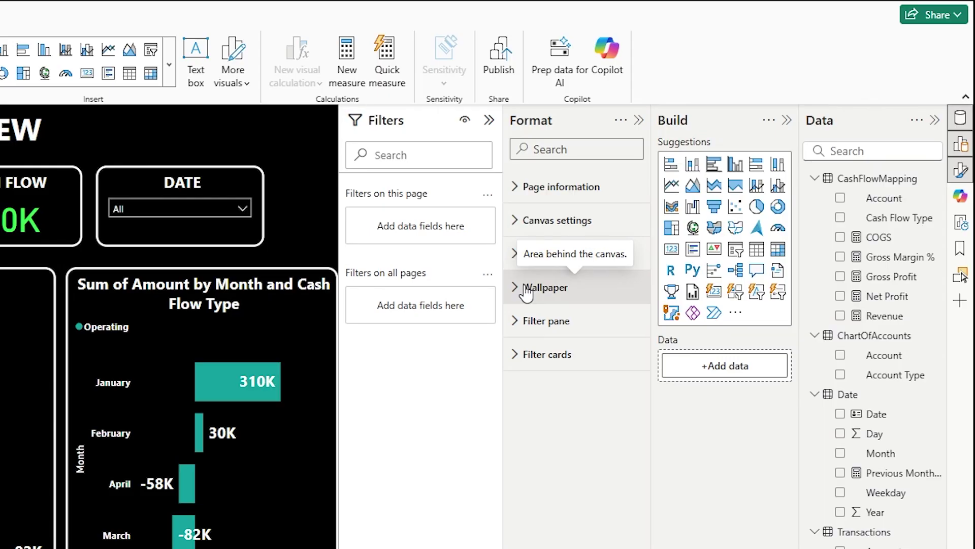
left_click(68, 127)
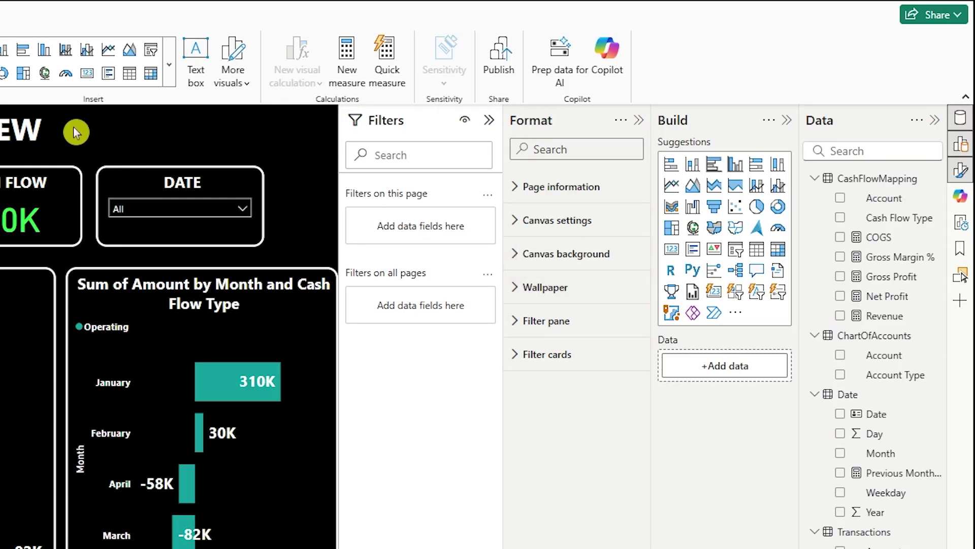
left_click(74, 127)
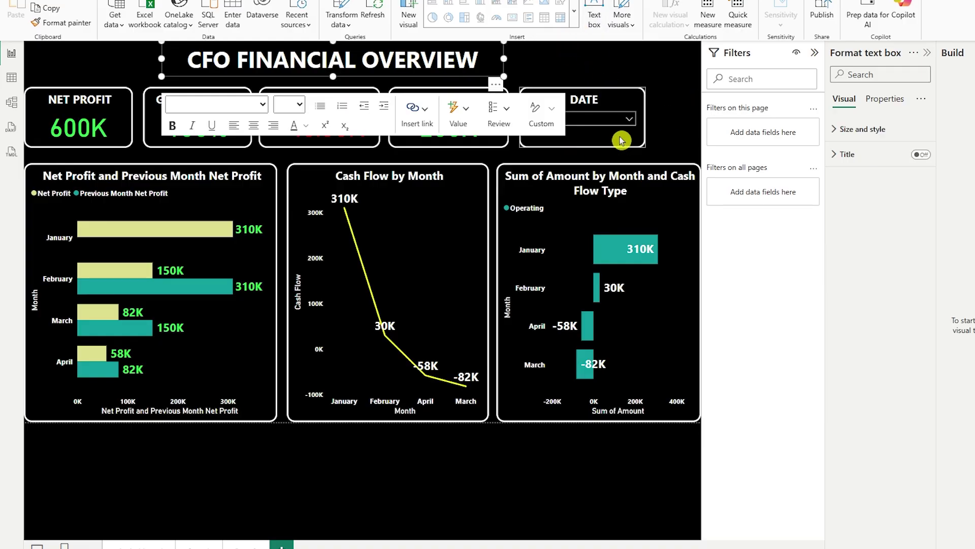
left_click(636, 152)
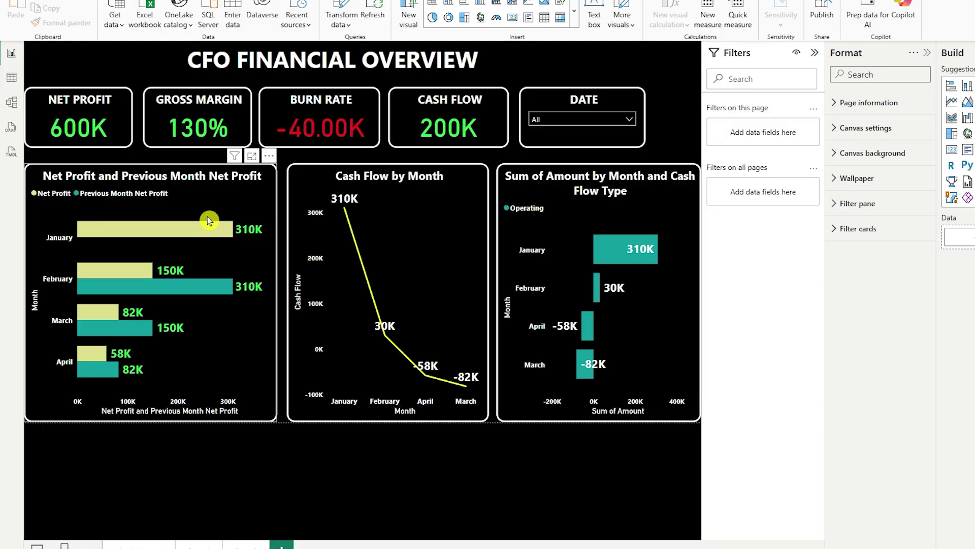
Step: Inspect the values on the Cash Flow by Month chart
mouse_move(409, 220)
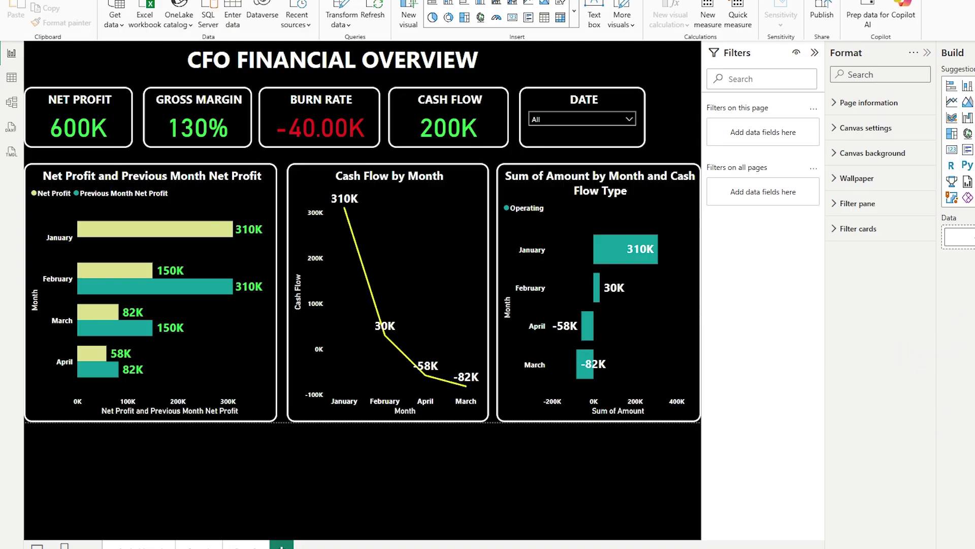
Step: Show the Net Profit measure's formula, then close it to return to the dashboard
left_click(960, 254)
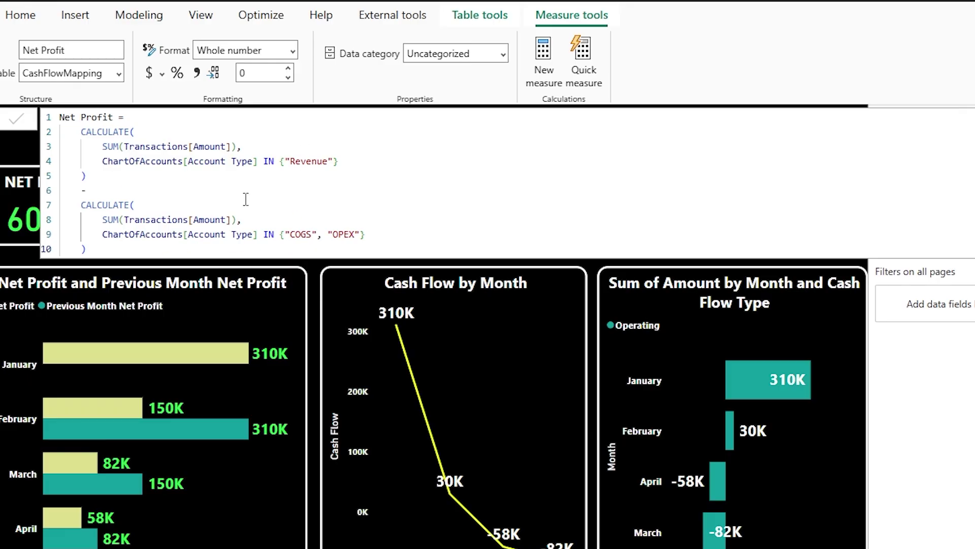
left_click(310, 276)
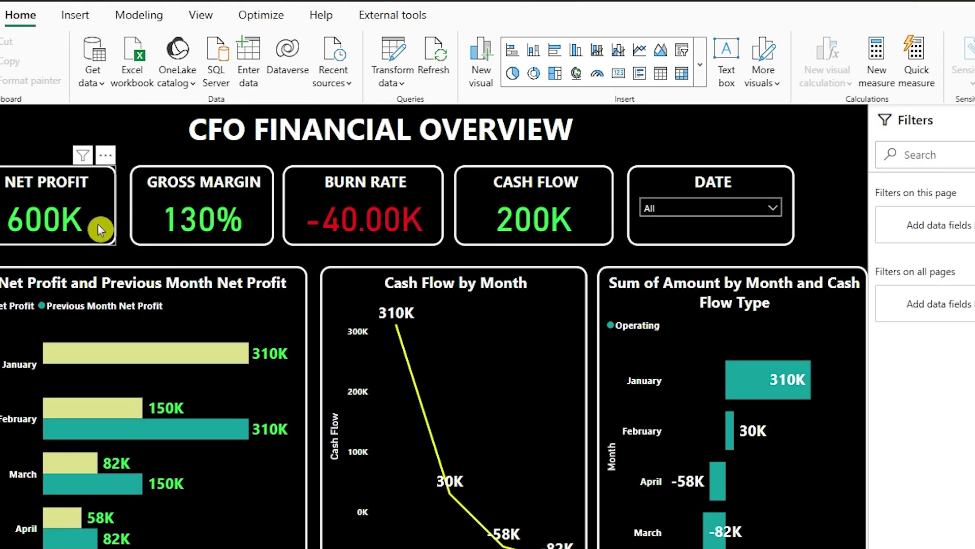
Step: Add the missing comma after [Gross Profit] in Gross Margin %, then view Gross Profit and Revenue
left_click(99, 229)
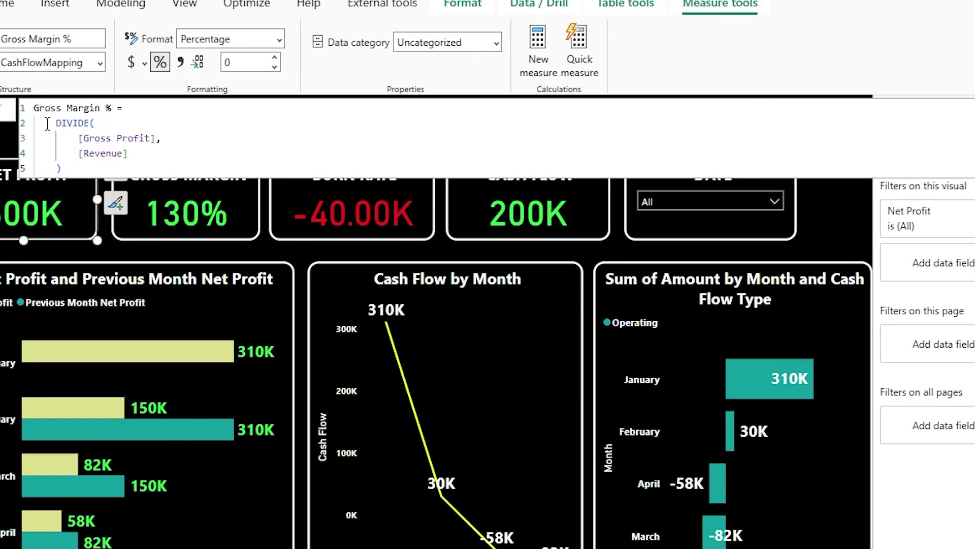
left_click(158, 138)
type(",")
left_click(582, 326)
left_click(114, 102)
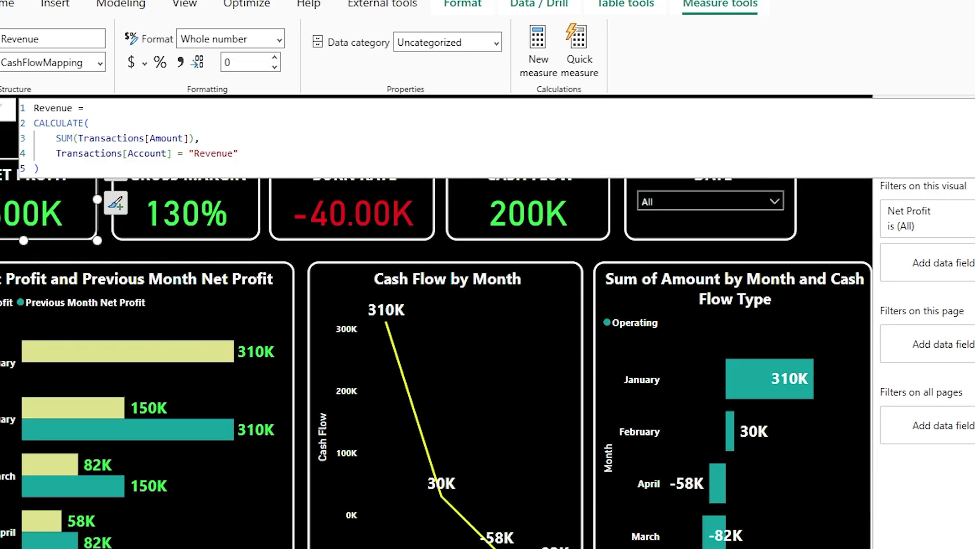
Step: Reopen the Gross Margin % formula, then close the formula bar back to the dashboard
left_click(973, 264)
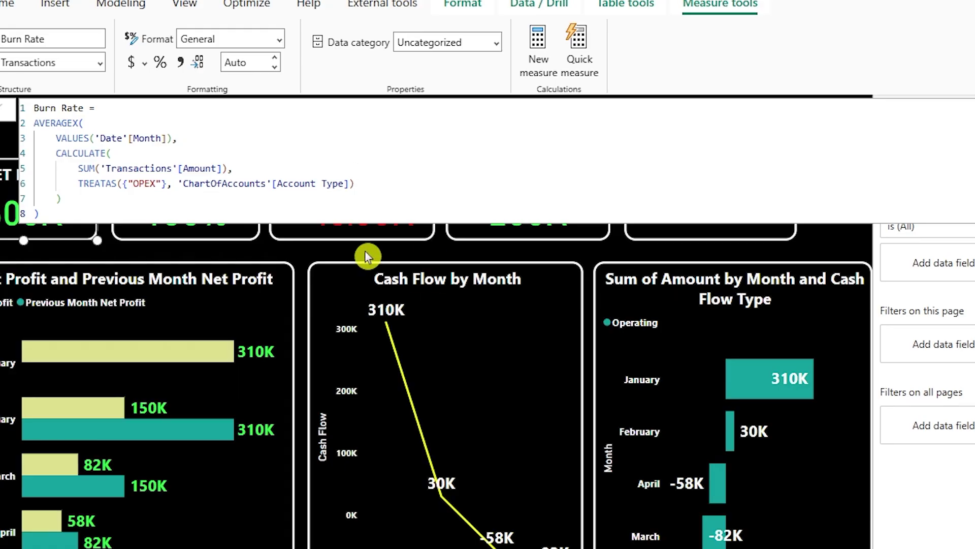
left_click(366, 235)
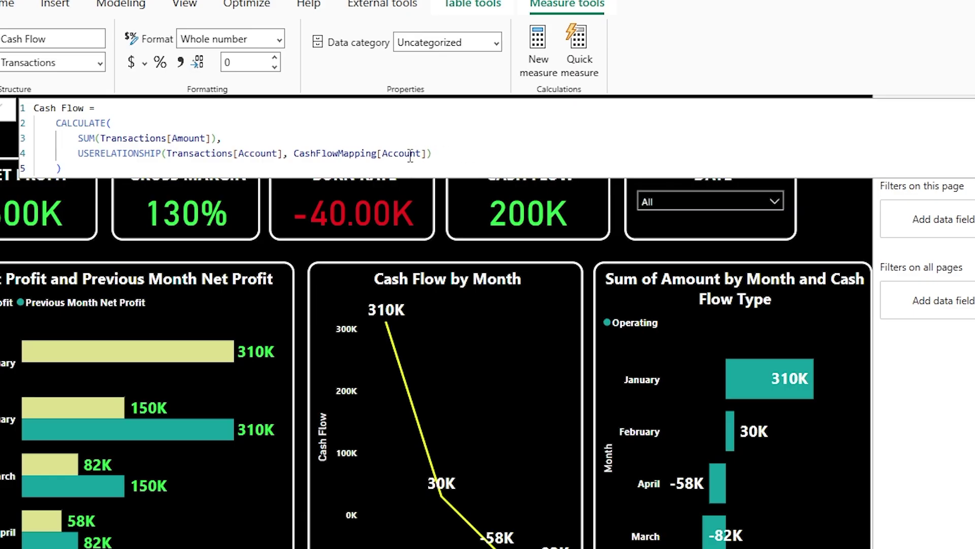
left_click(257, 243)
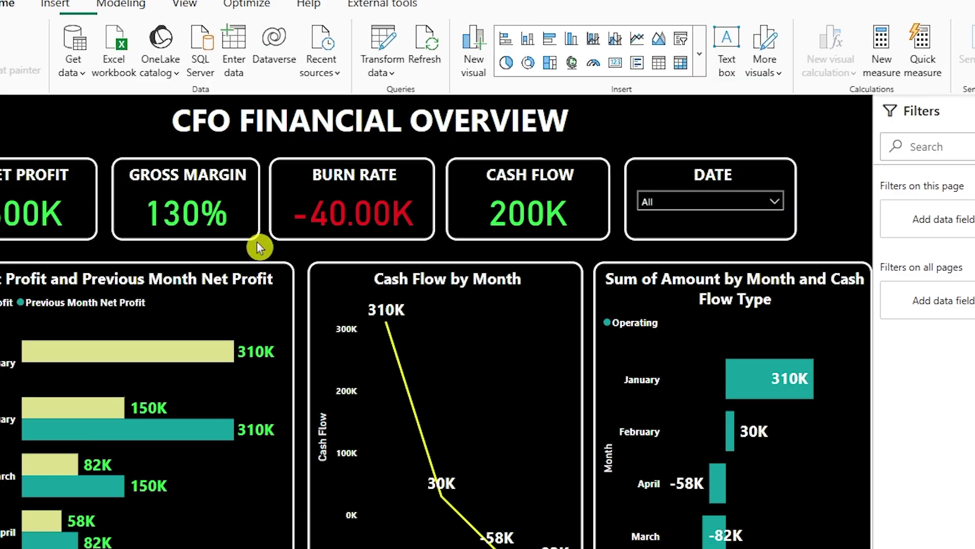
left_click(499, 204)
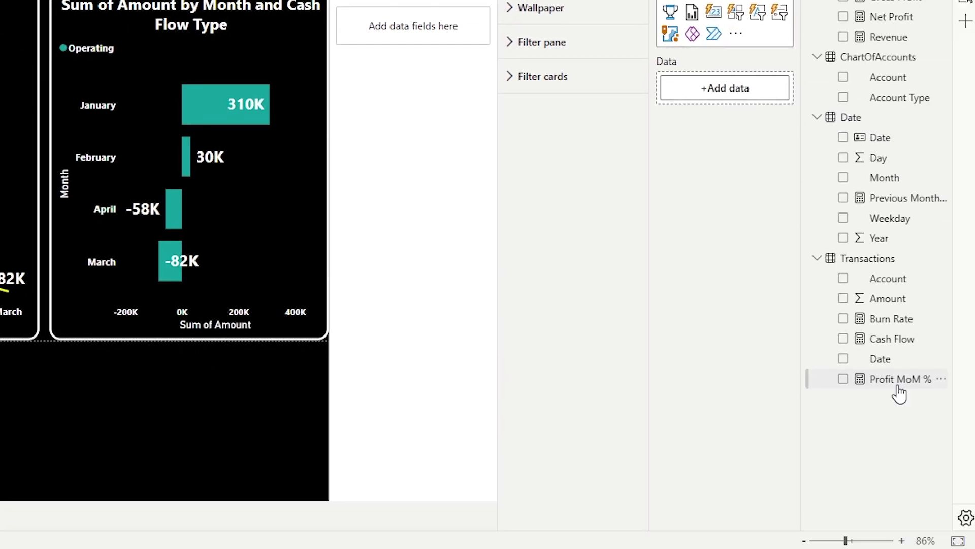
left_click(898, 386)
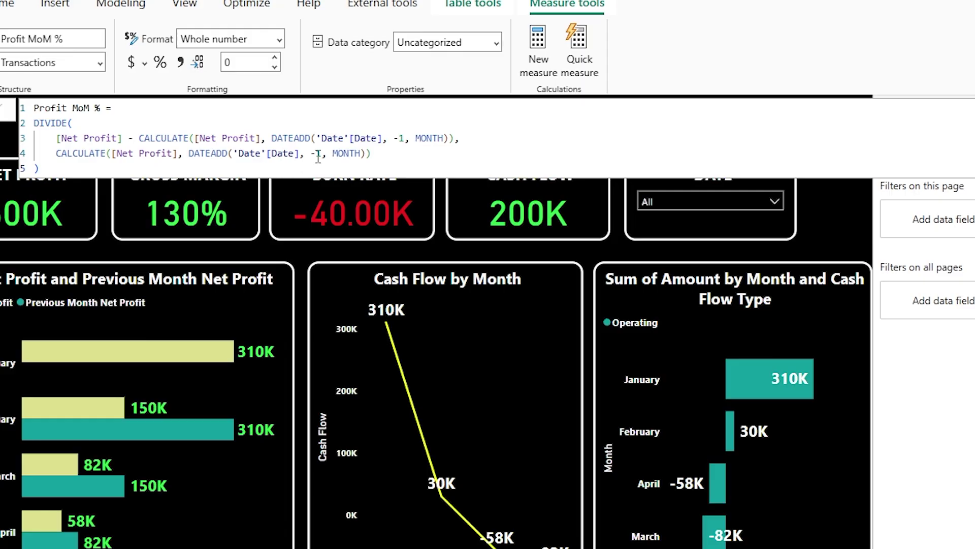
left_click(306, 259)
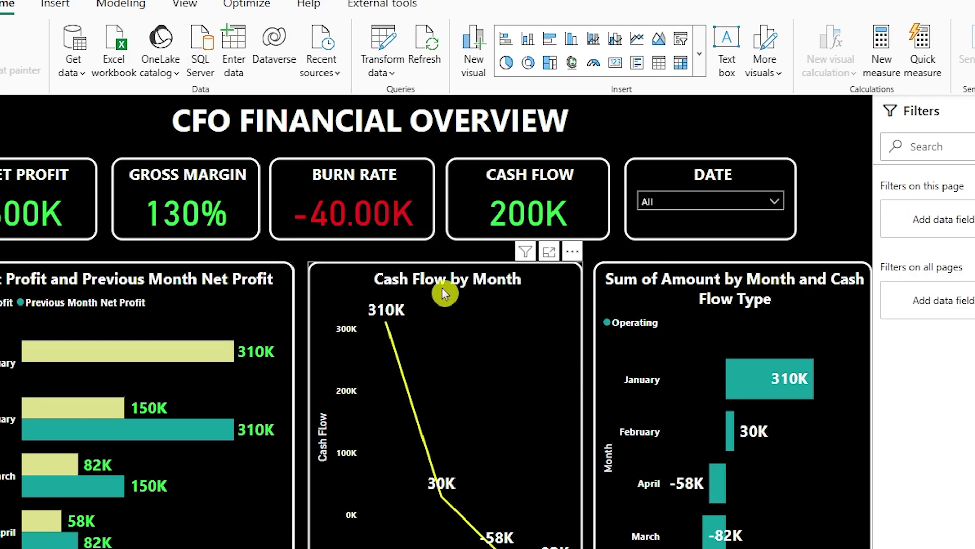
mouse_move(455, 305)
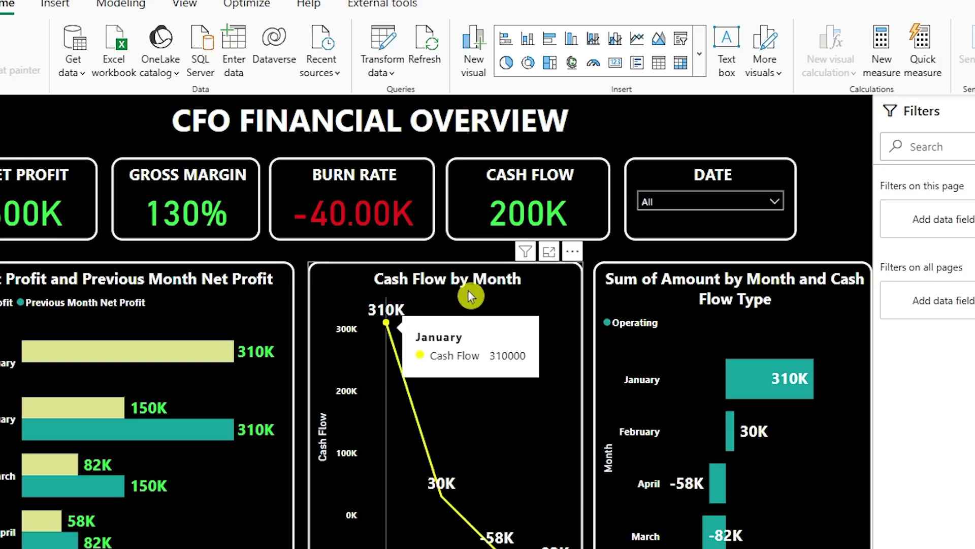
left_click(709, 201)
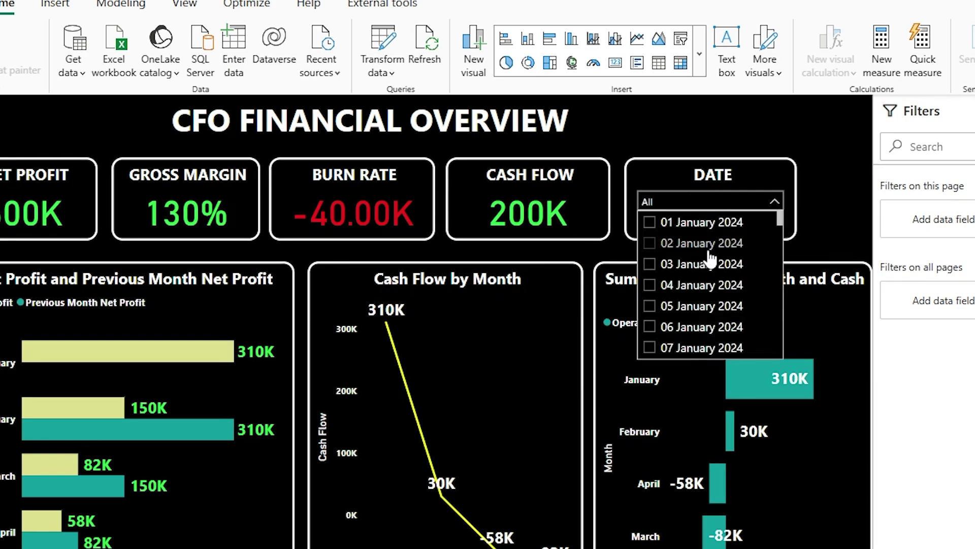
left_click(813, 194)
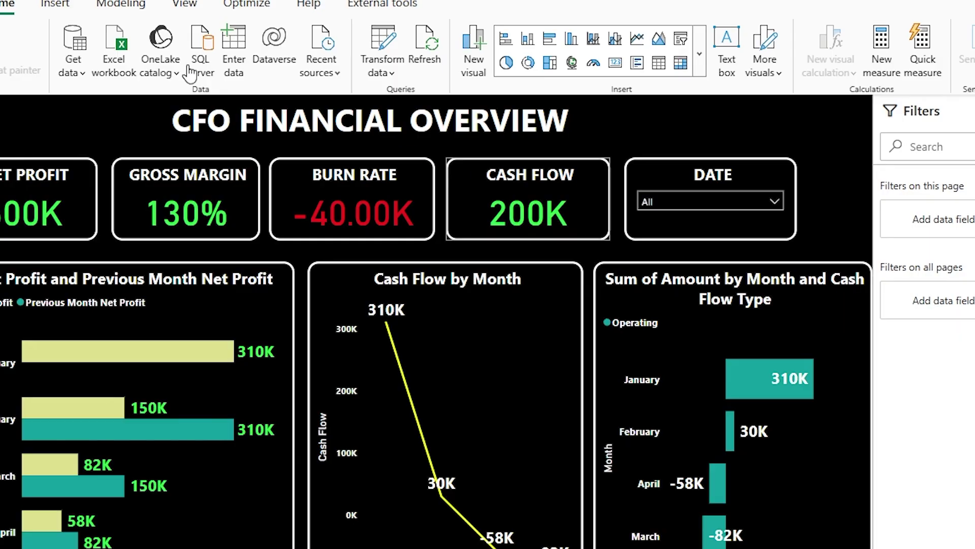
Step: Insert a Blank button from the Insert tab's Buttons list onto the page
scroll(778, 83, "right", 3)
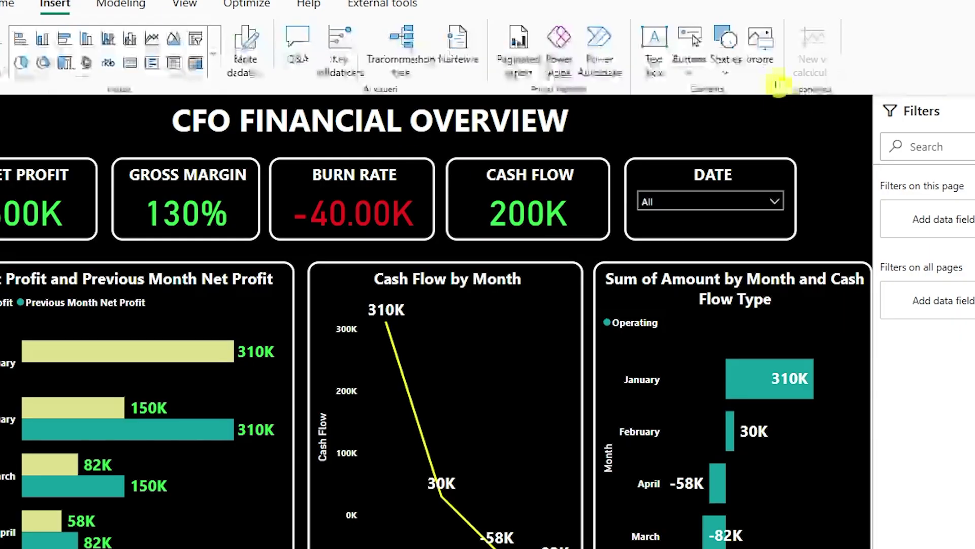
left_click(689, 51)
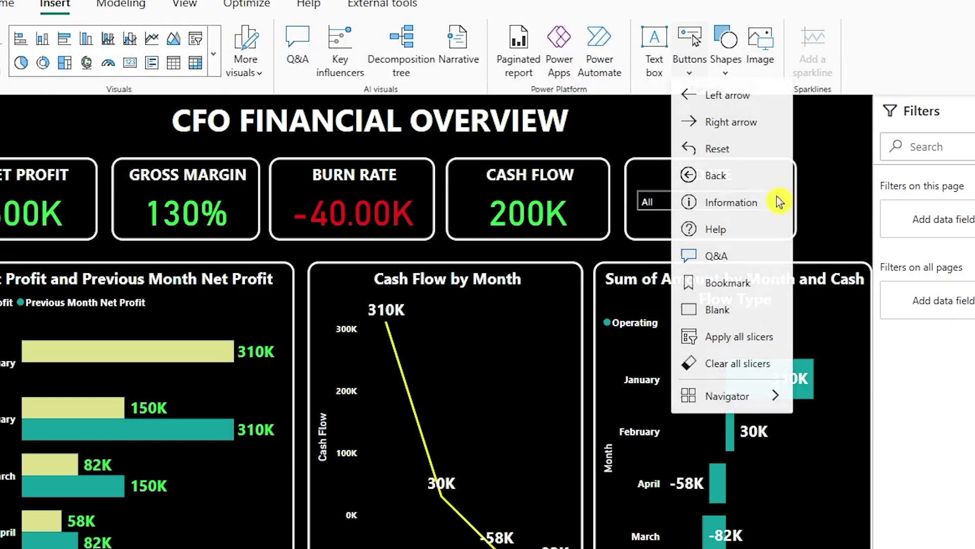
left_click(733, 315)
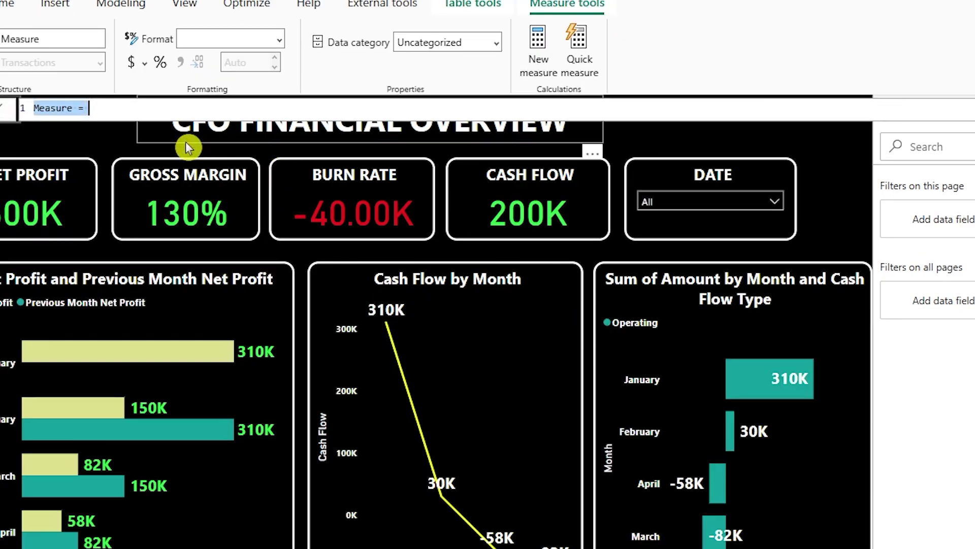
Step: Enter the measure Forecasted Revenue = [Revenue]*(1 + reve in Transactions and commit it
type("Forecasted Re")
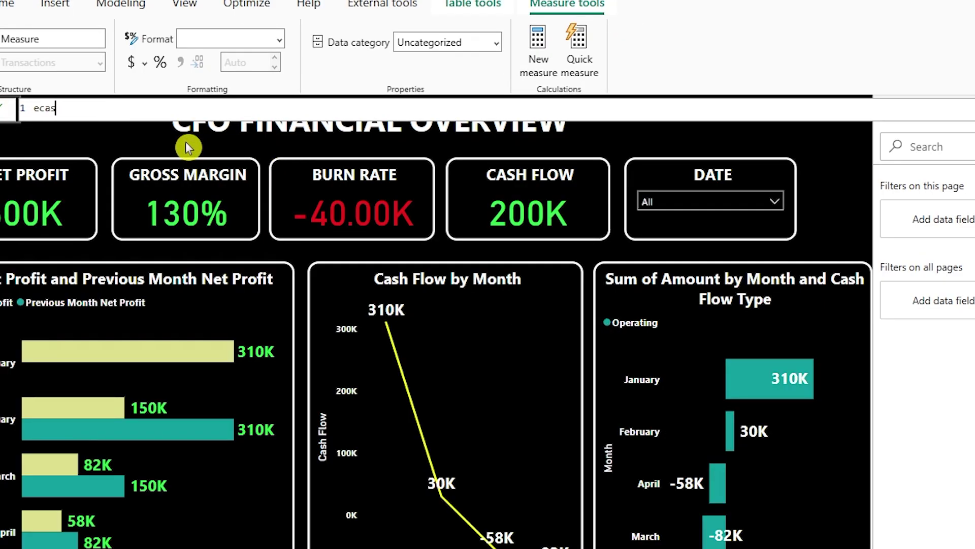
type("venue = reve")
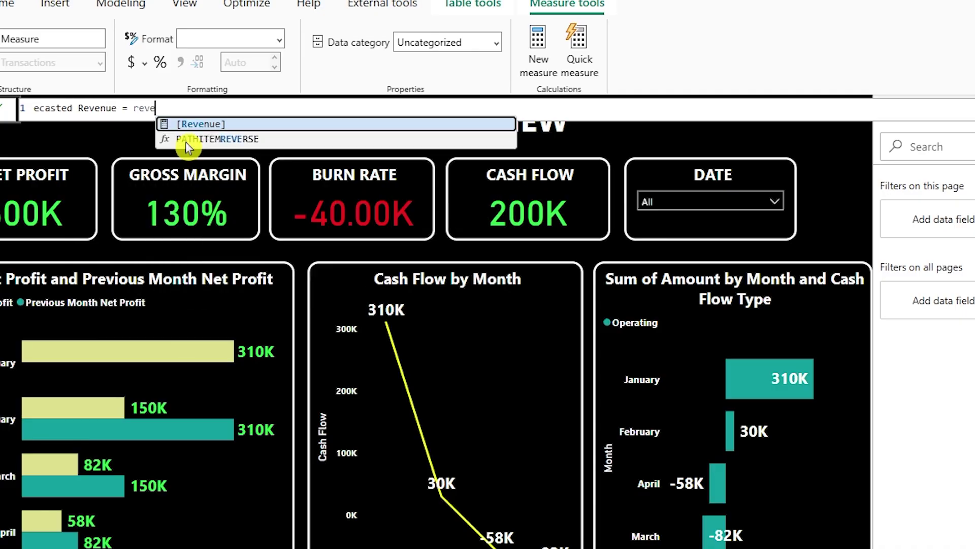
left_click(198, 127)
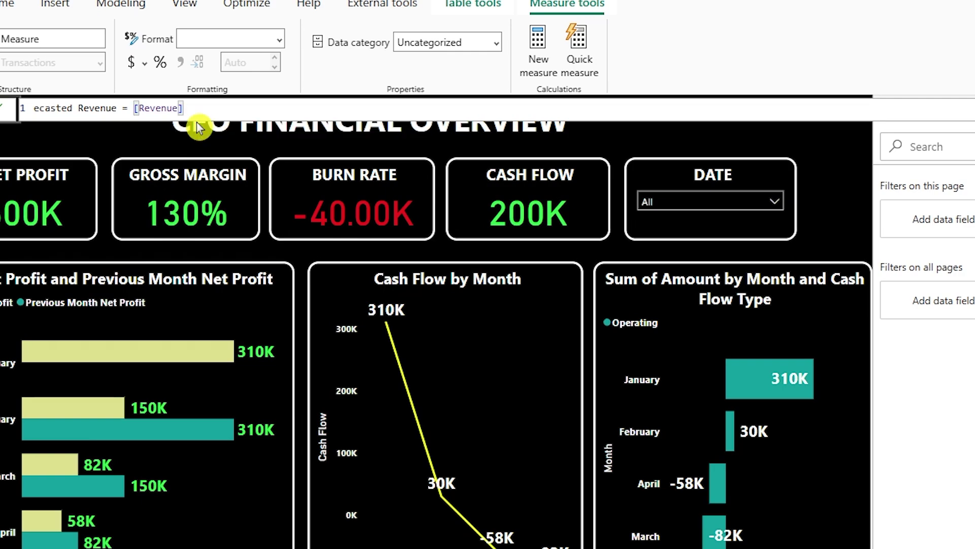
type("*")
type("(1 + reve")
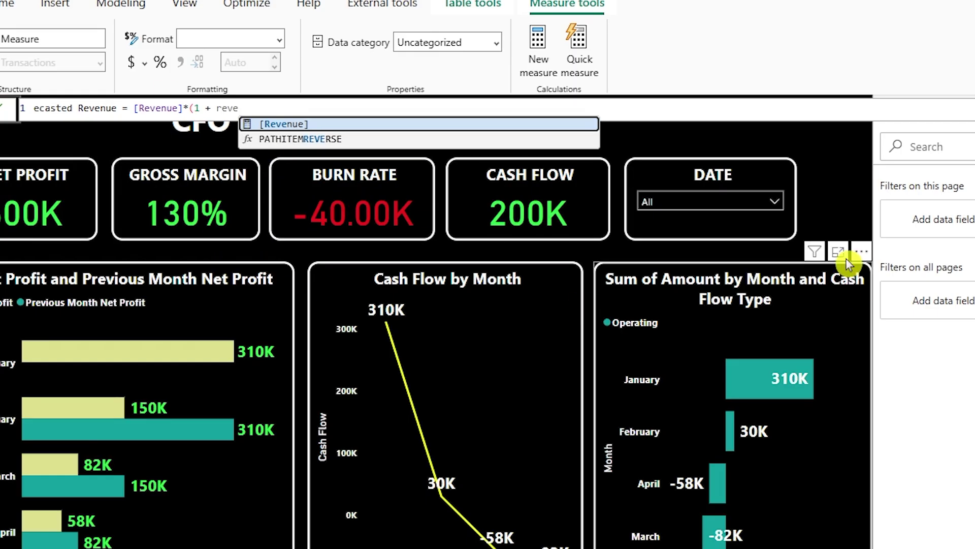
key("Escape")
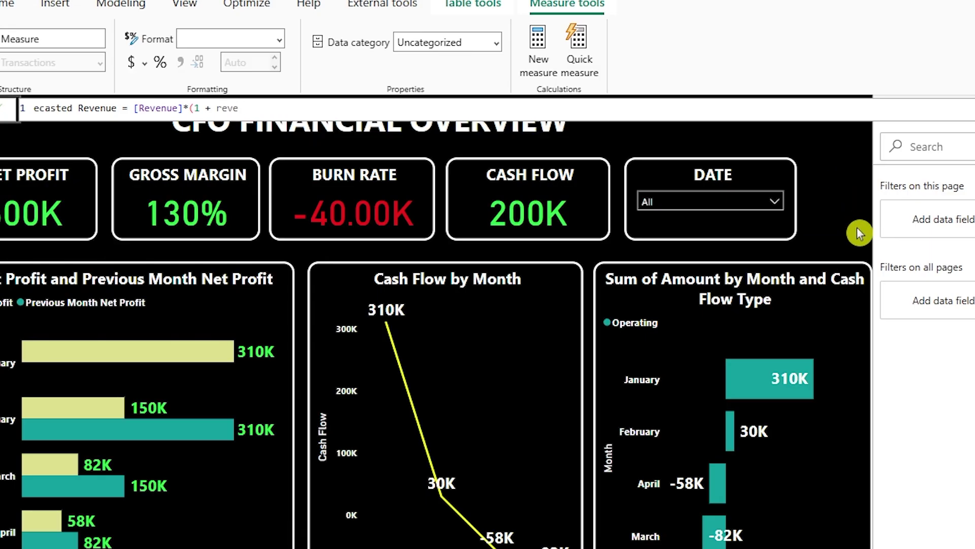
left_click(858, 227)
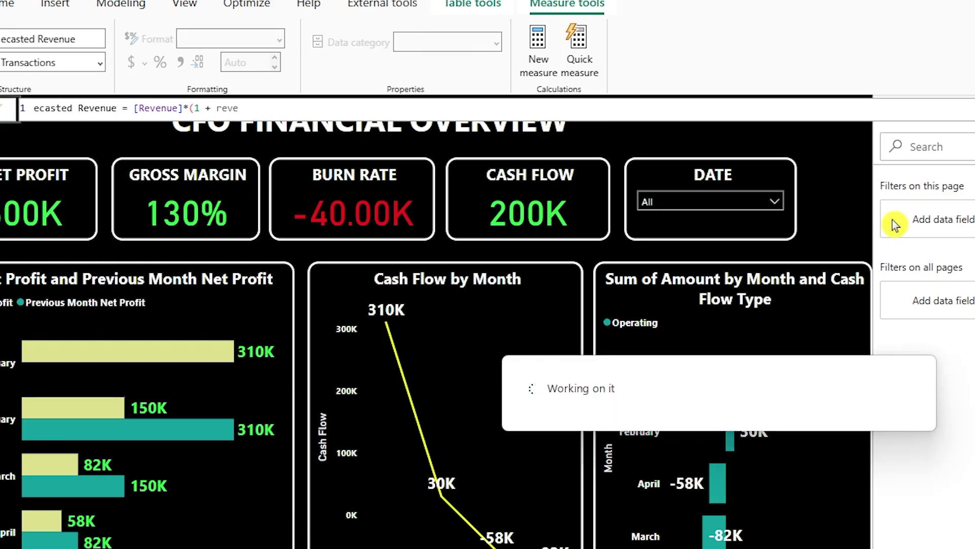